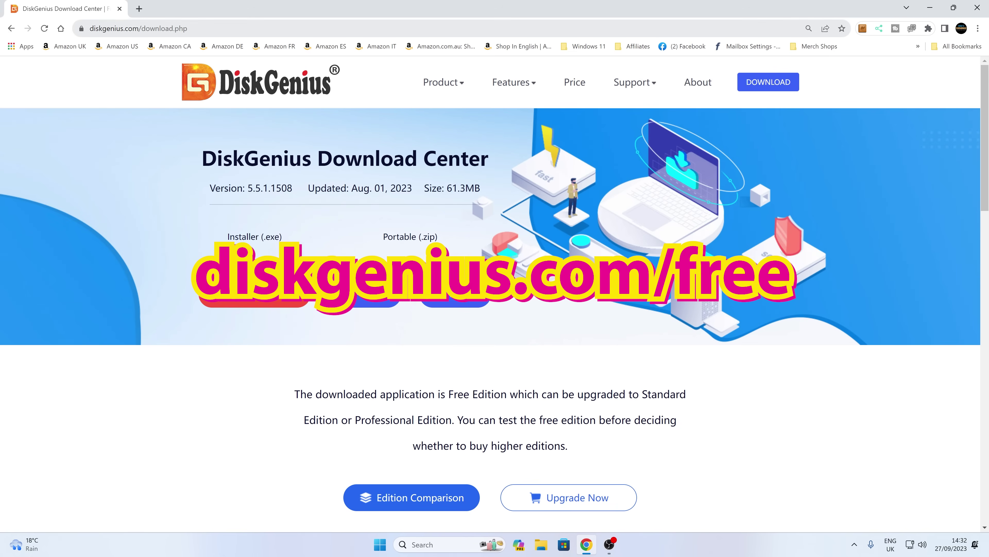
# Step: Open the DiskGenius Free product page on the DiskGenius website, and close the browser
pyautogui.moveTo(451, 89)
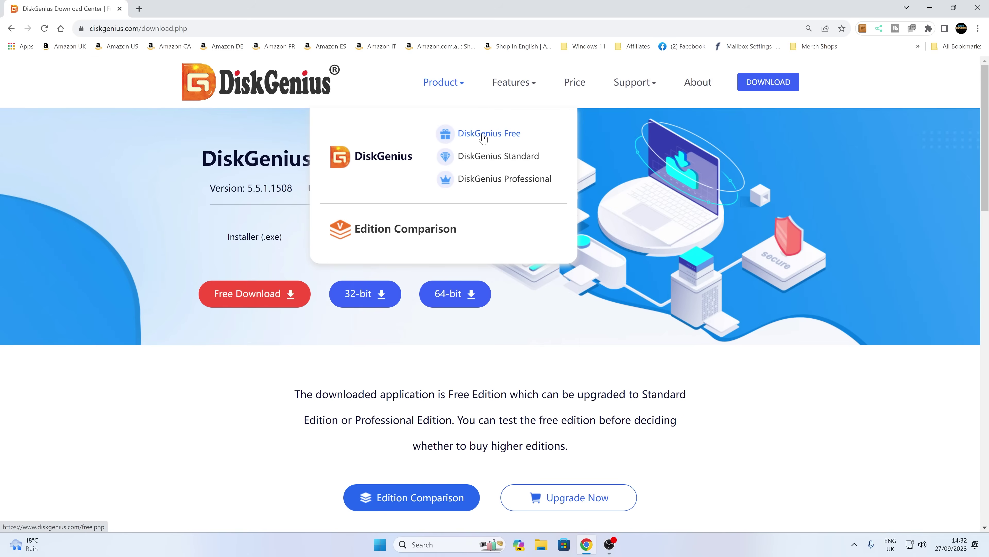
pyautogui.click(452, 188)
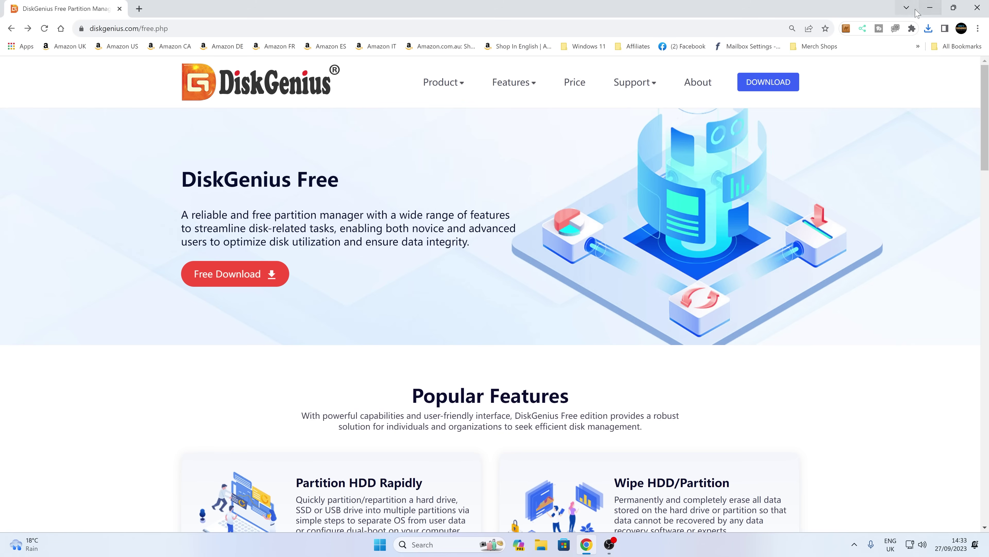
pyautogui.click(977, 8)
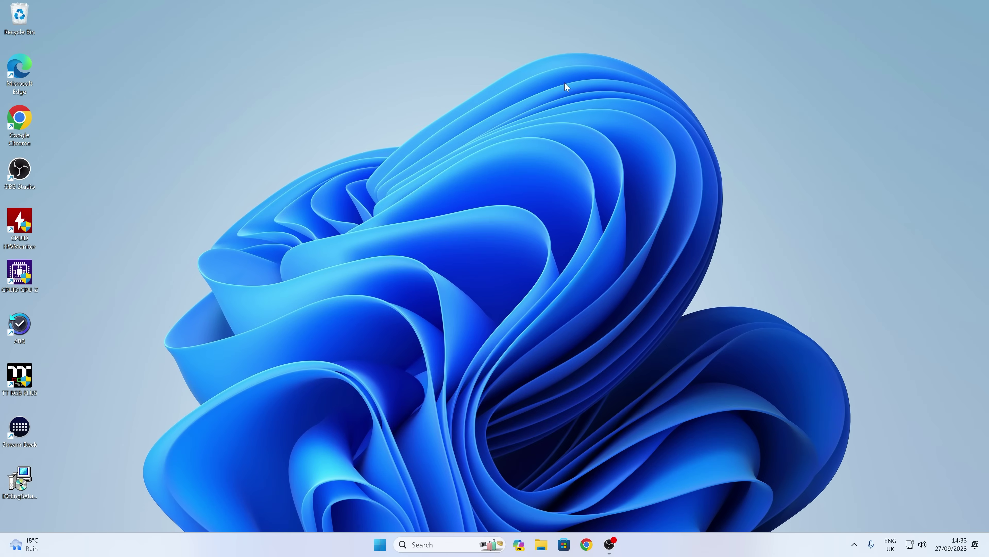
# Step: Launch the DiskGenius installer from the desktop and choose English as the setup language
pyautogui.doubleClick(20, 482)
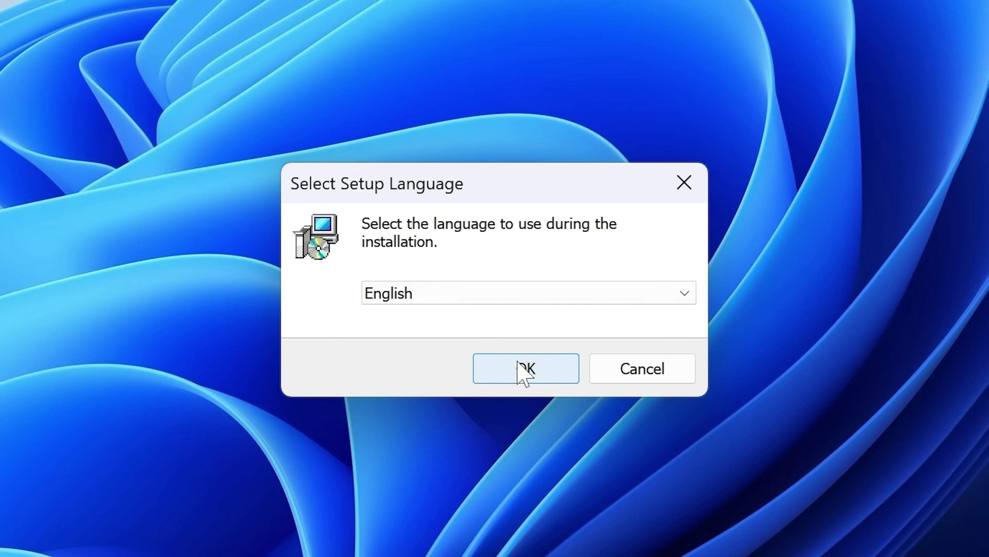
pyautogui.click(554, 293)
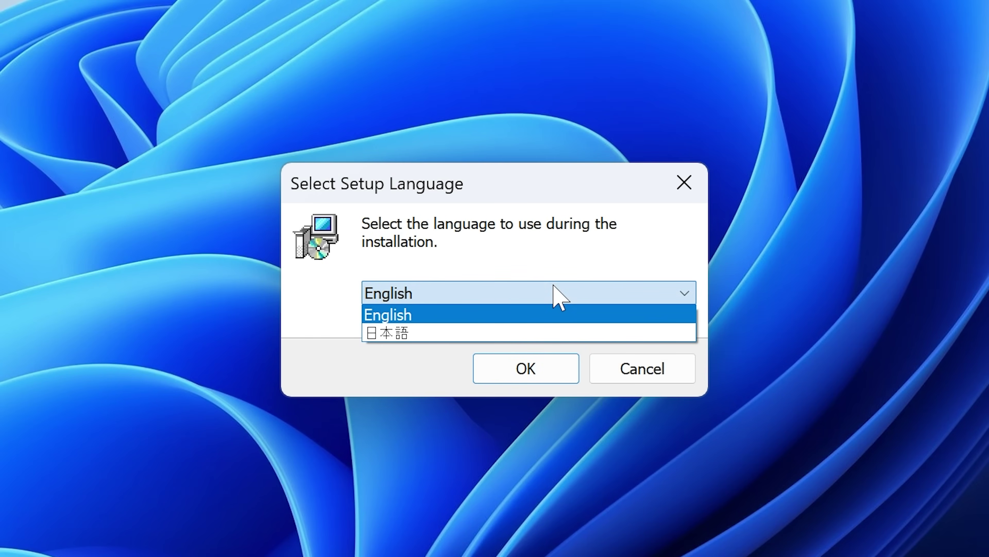
pyautogui.click(492, 316)
pyautogui.click(505, 365)
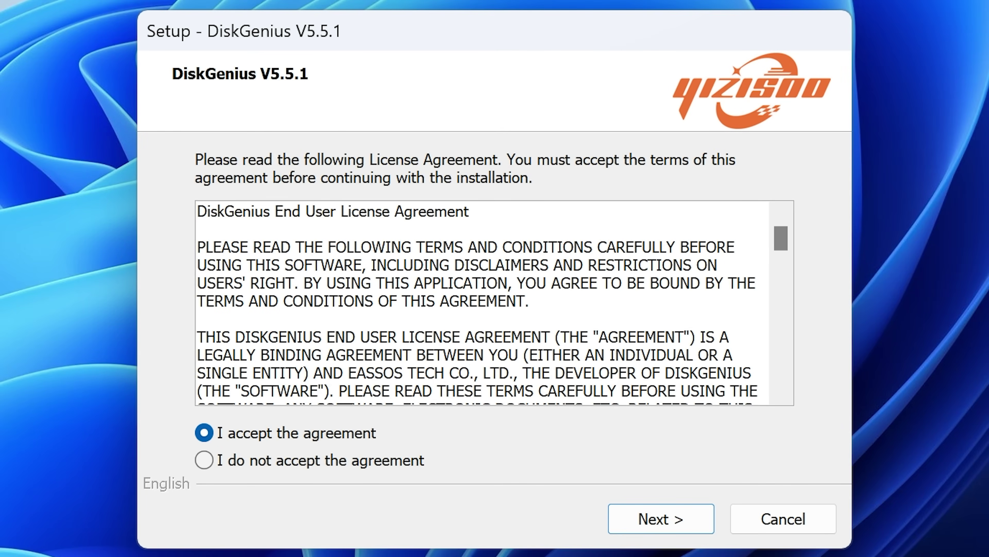
# Step: Accept the license, install DiskGenius into C:\Program Files\DiskGenius, and finish with only Launch DiskGenius enabled and Open Website disabled
pyautogui.scroll(-10, 241, 390)
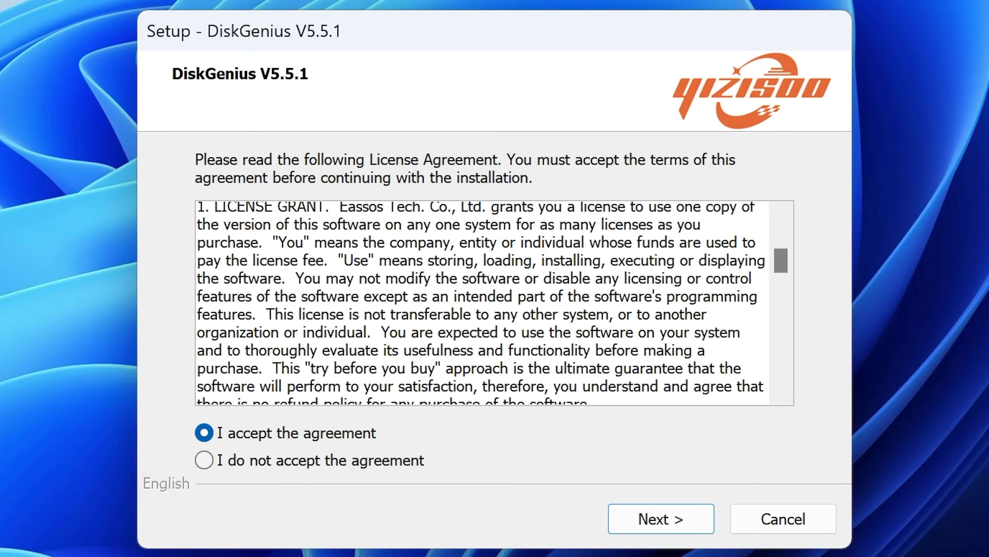
pyautogui.scroll(-3, 234, 454)
pyautogui.click(640, 521)
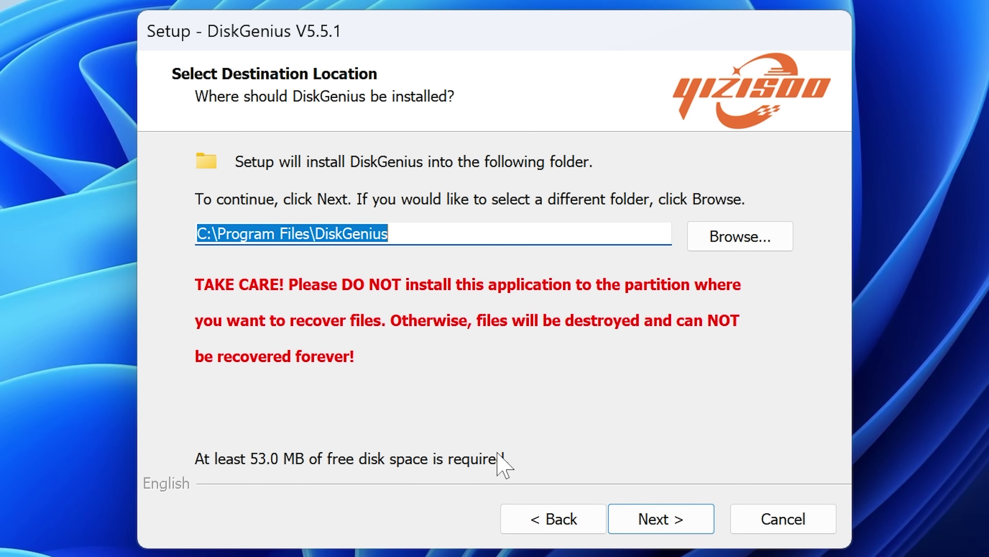
pyautogui.click(658, 524)
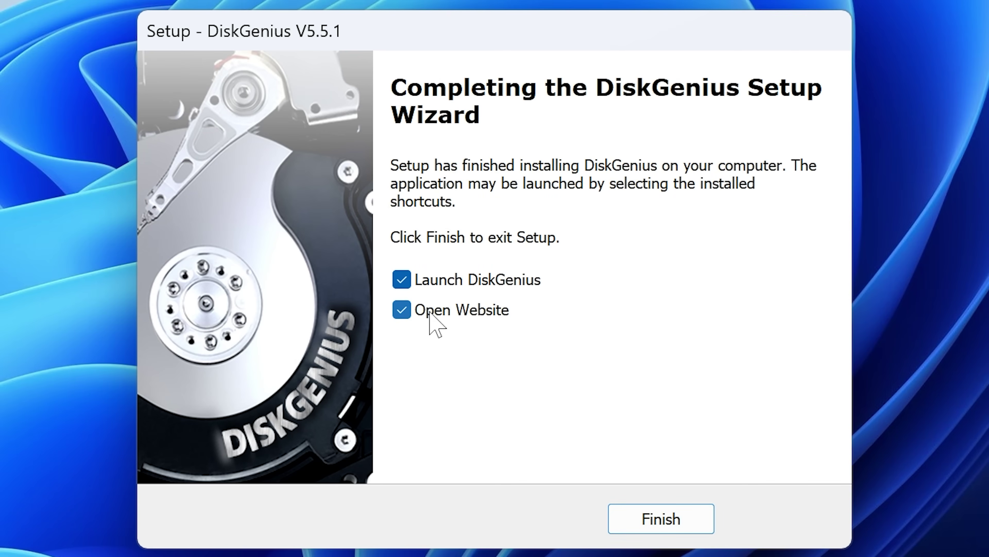
pyautogui.click(402, 311)
pyautogui.click(661, 519)
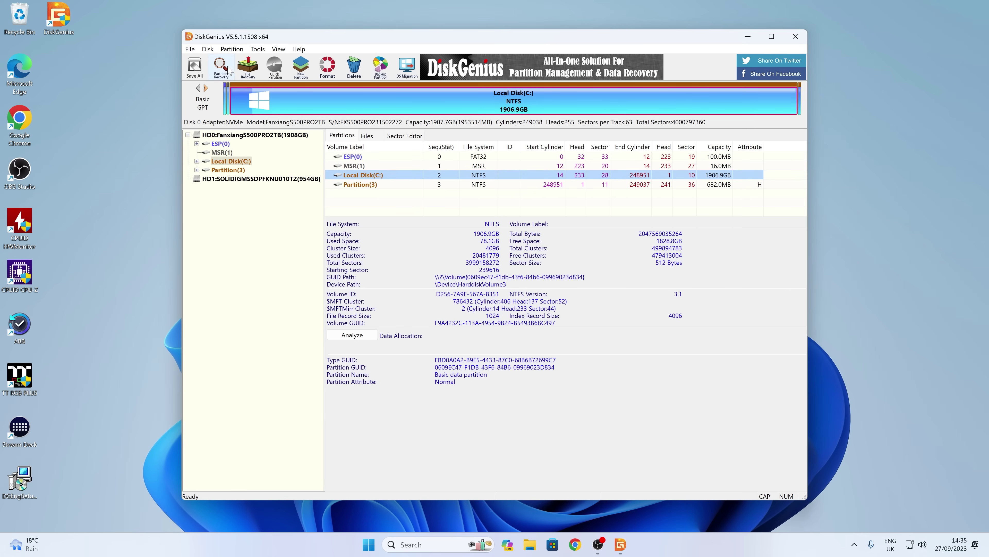
pyautogui.click(256, 50)
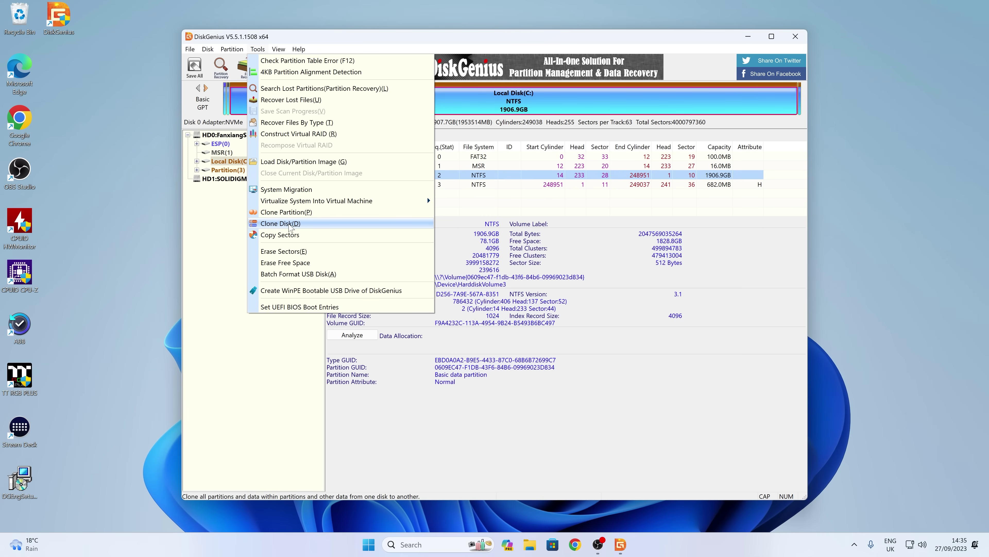
pyautogui.click(270, 191)
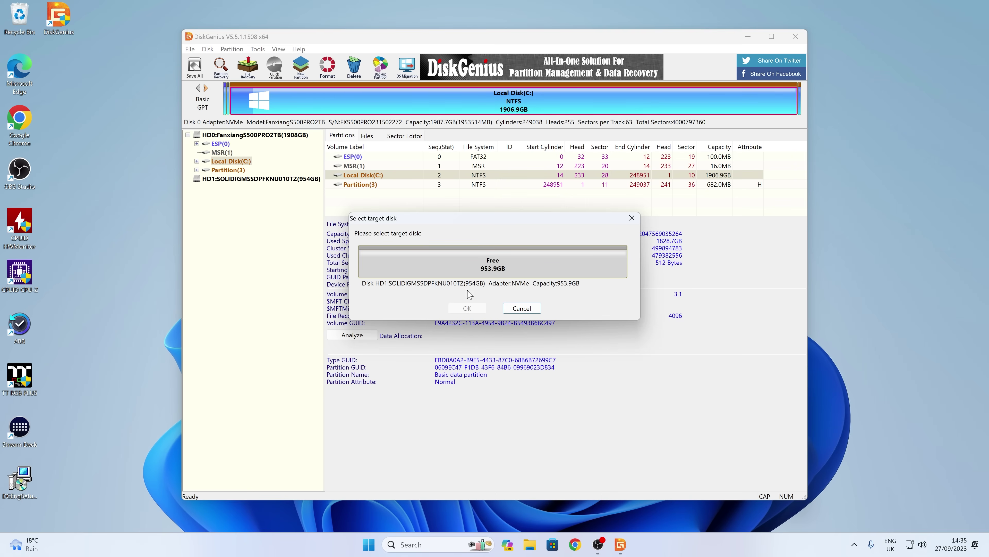
pyautogui.click(528, 308)
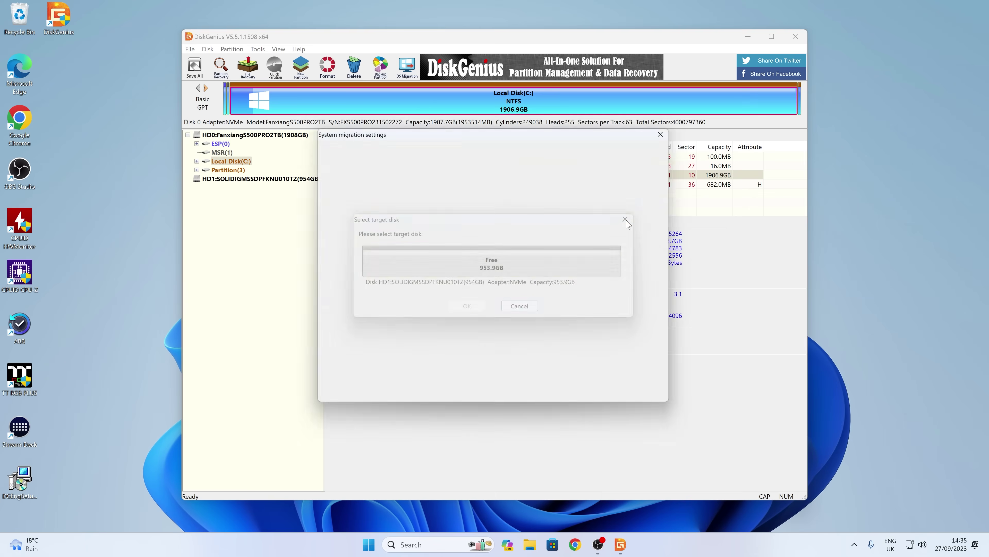
pyautogui.click(645, 395)
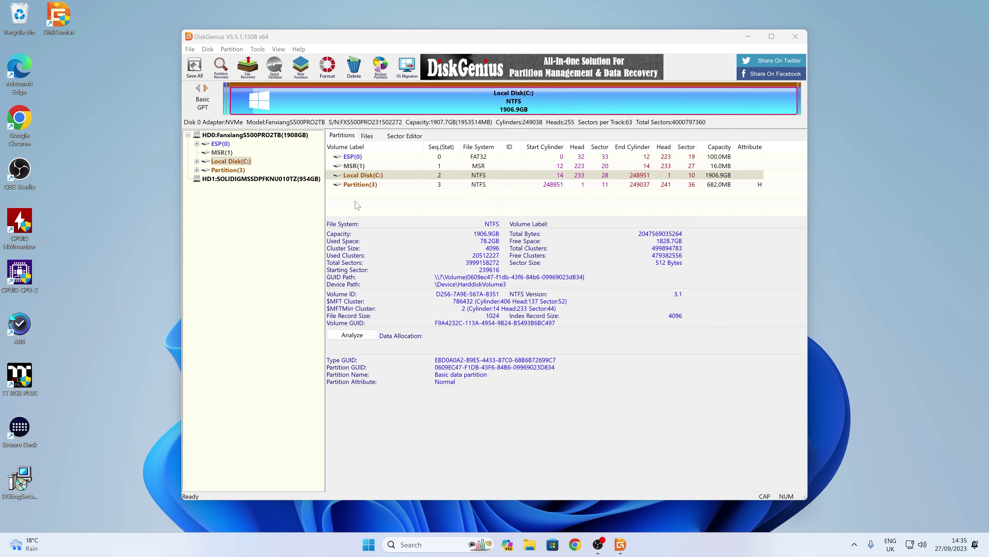
# Step: Start a disk clone with the Fanxiang Windows disk HD0 (1908GB) as the source disk
pyautogui.click(257, 50)
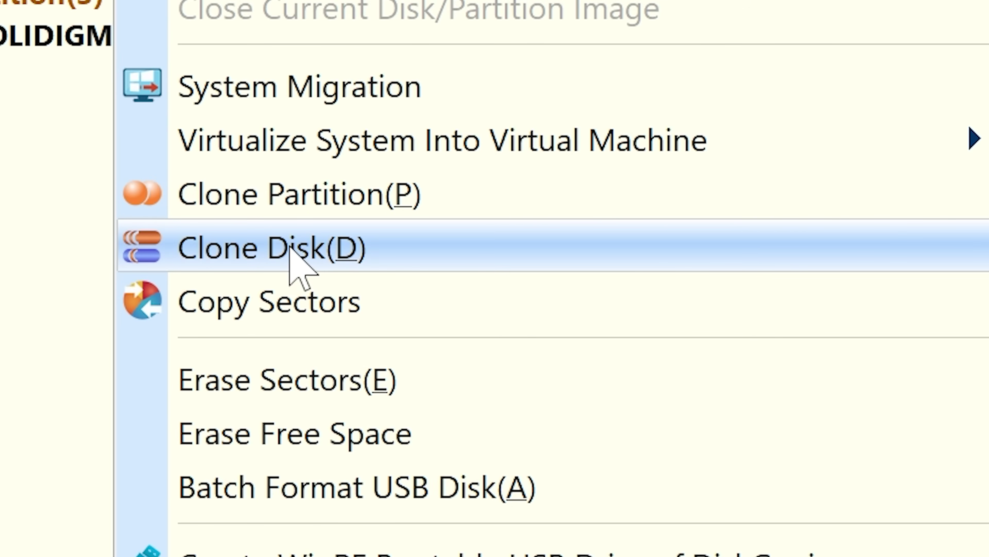
pyautogui.click(290, 248)
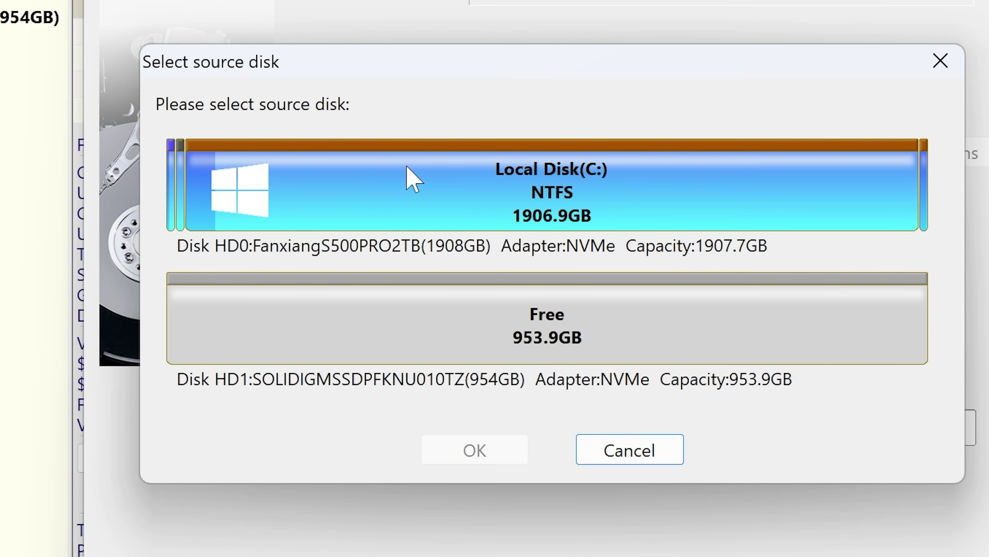
pyautogui.click(405, 193)
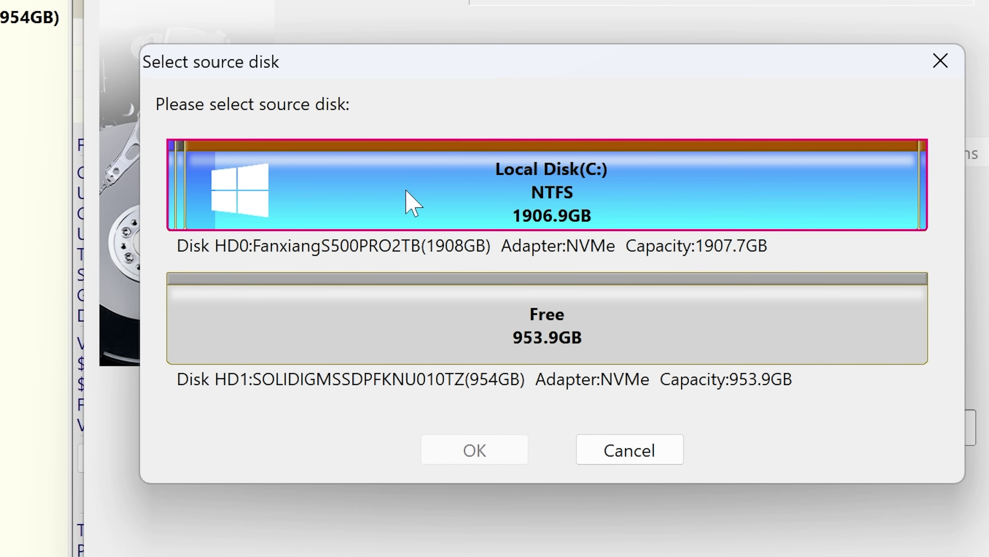
pyautogui.click(488, 451)
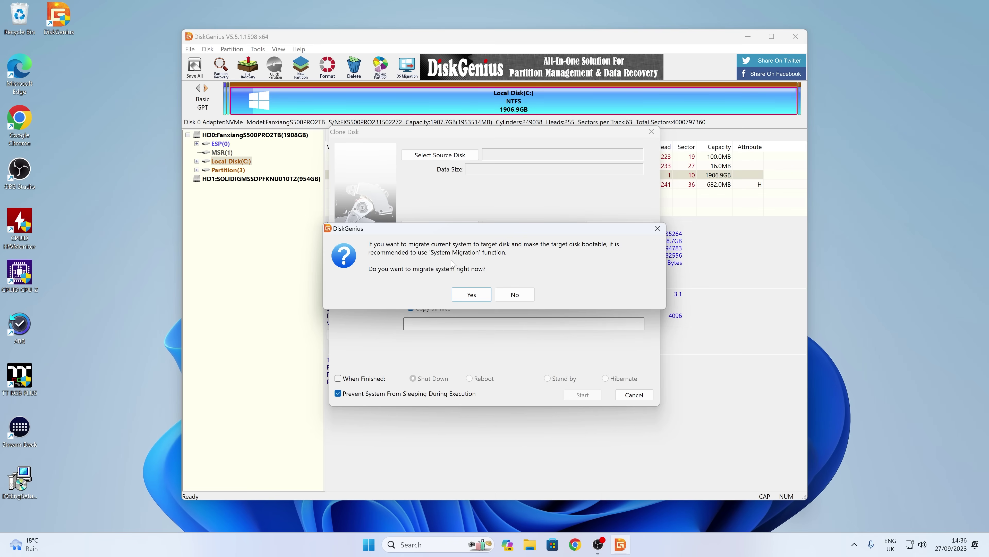
# Step: Agree to migrate the system instead, and choose the SOLIDIGM disk HD1 (954GB) as the target disk
pyautogui.click(466, 293)
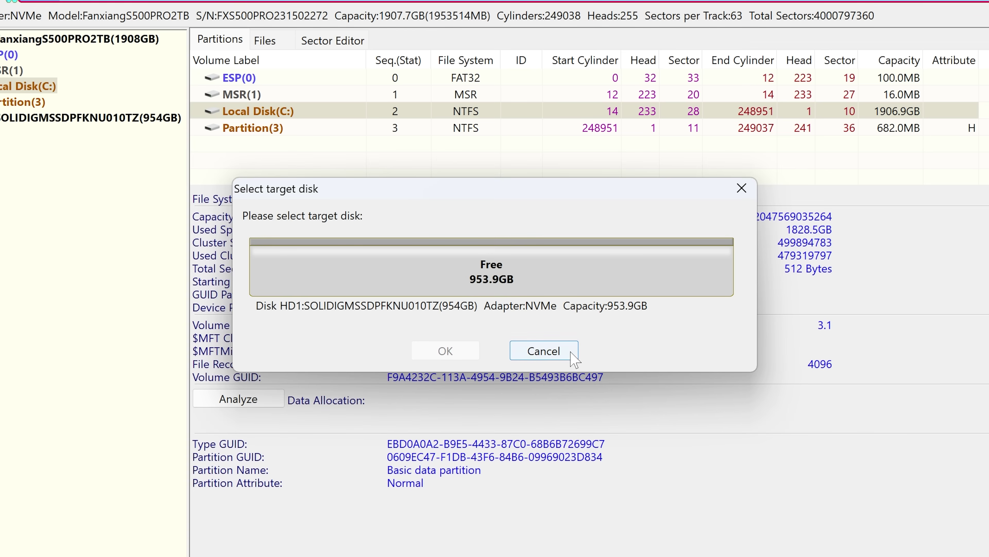
pyautogui.click(474, 287)
pyautogui.click(448, 356)
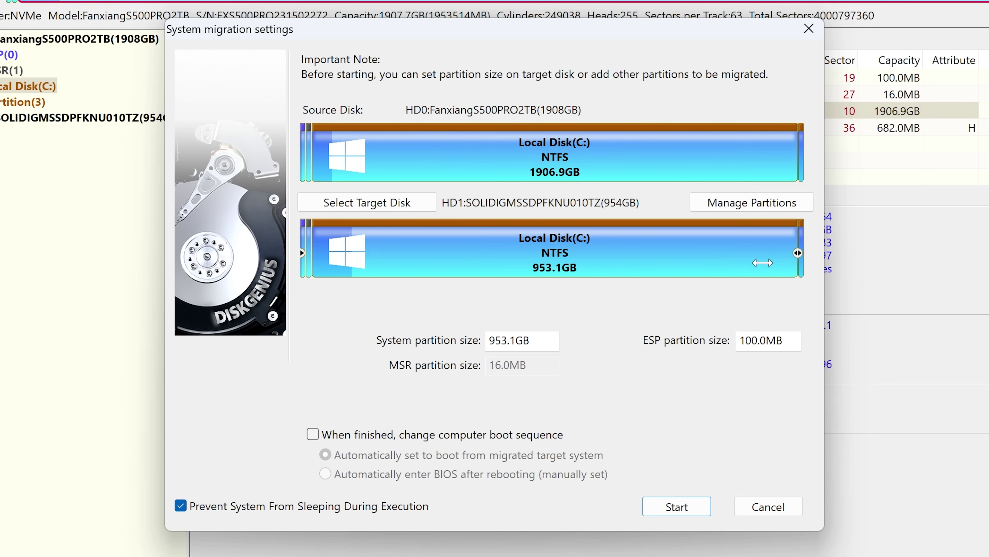
# Step: Try shrinking the C: partition on the target disk to about 285.3GB, and extend it back to 953.1GB
pyautogui.moveTo(798, 253); pyautogui.dragTo(498, 253)
pyautogui.moveTo(630, 255); pyautogui.dragTo(456, 254)
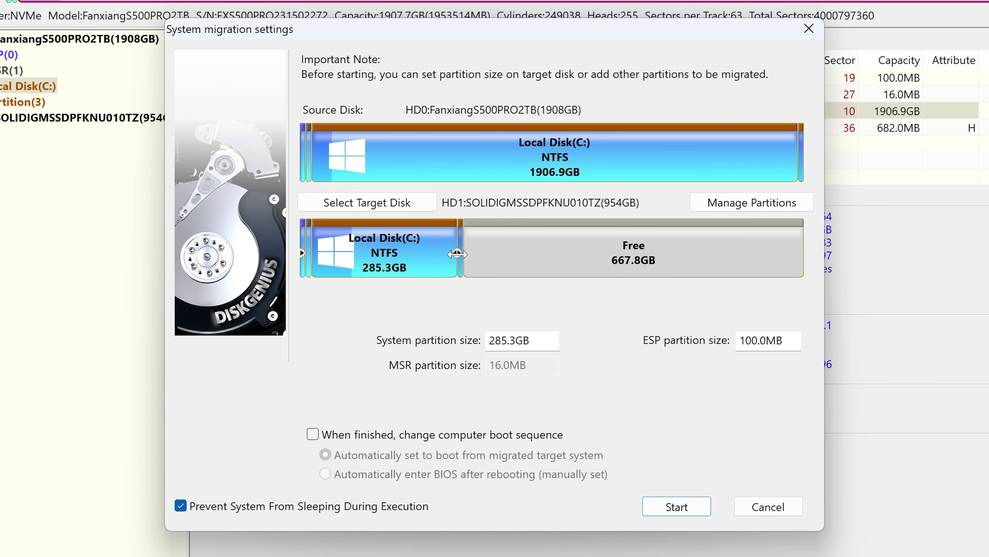
pyautogui.moveTo(456, 253); pyautogui.dragTo(824, 276)
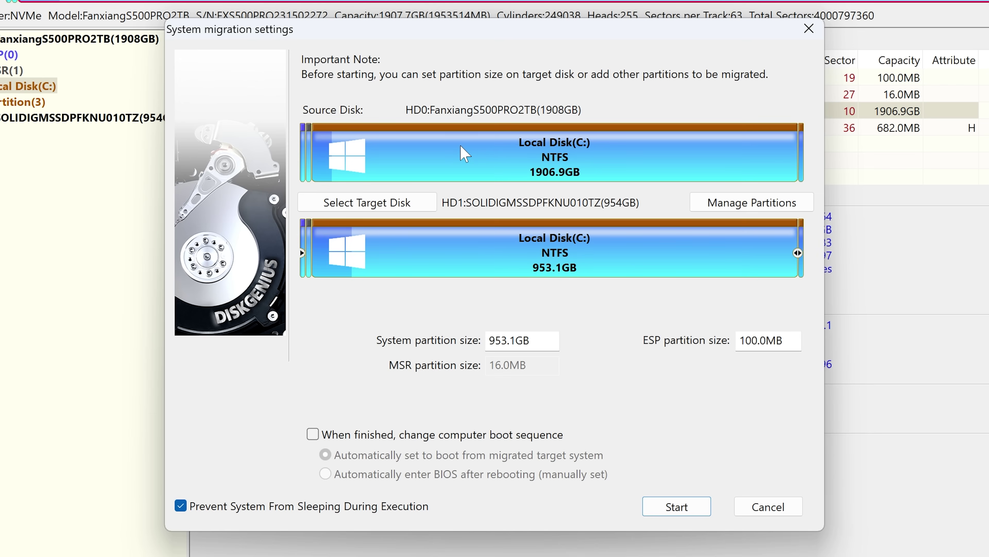
# Step: Start the system migration to HD1, agree to overwrite the target disk, and run it as a Hot Migration
pyautogui.moveTo(451, 150)
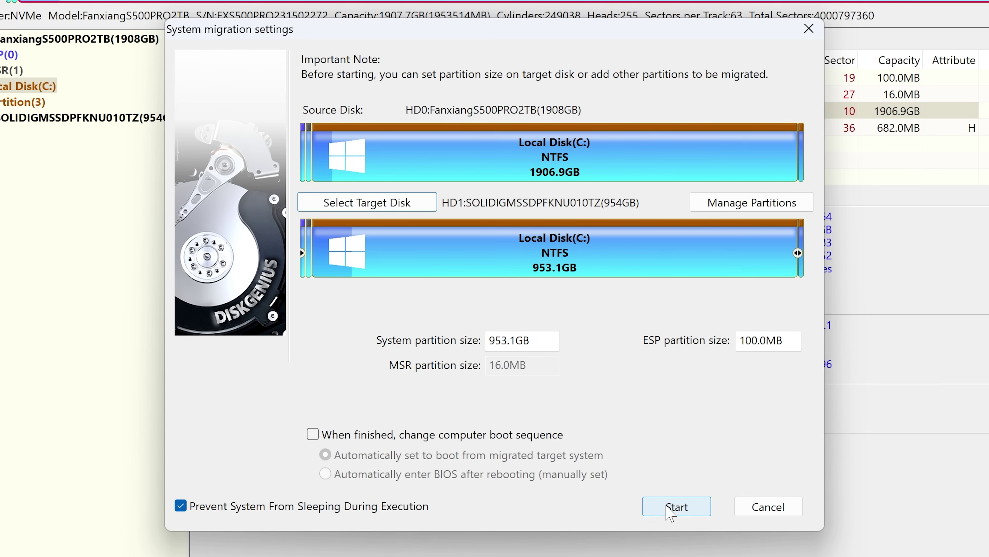
pyautogui.click(670, 514)
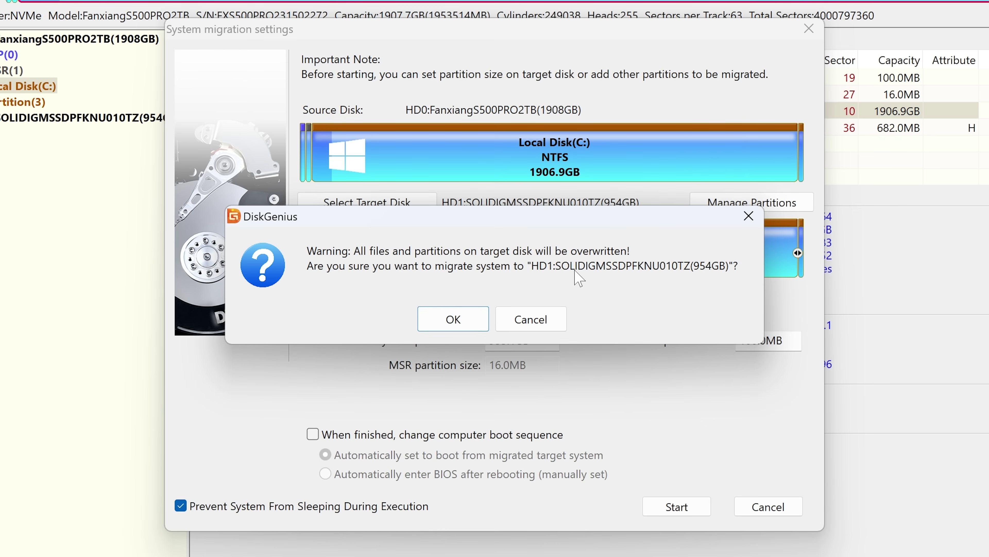
pyautogui.click(453, 319)
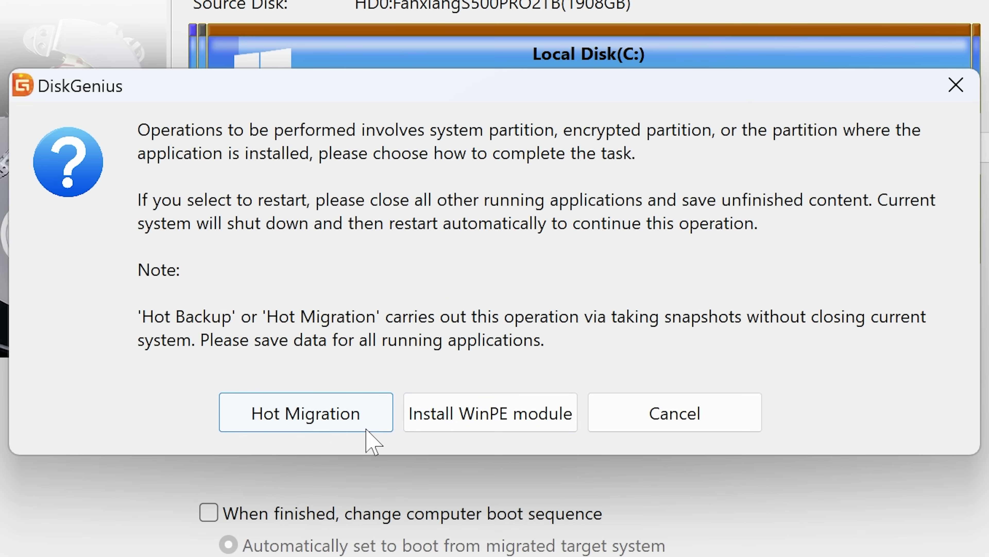
pyautogui.click(310, 416)
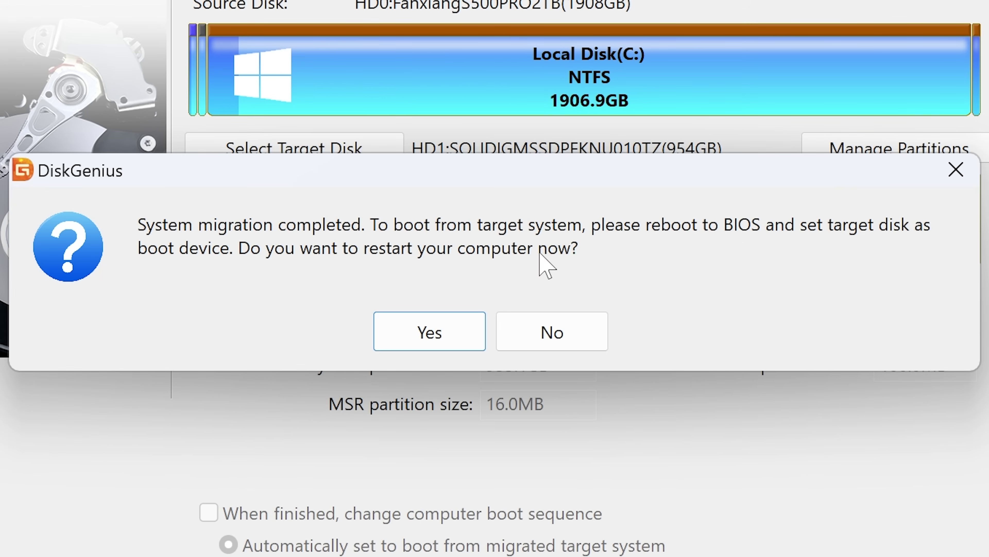
# Step: Decline restarting the computer, complete the system migration, and close DiskGenius
pyautogui.click(530, 339)
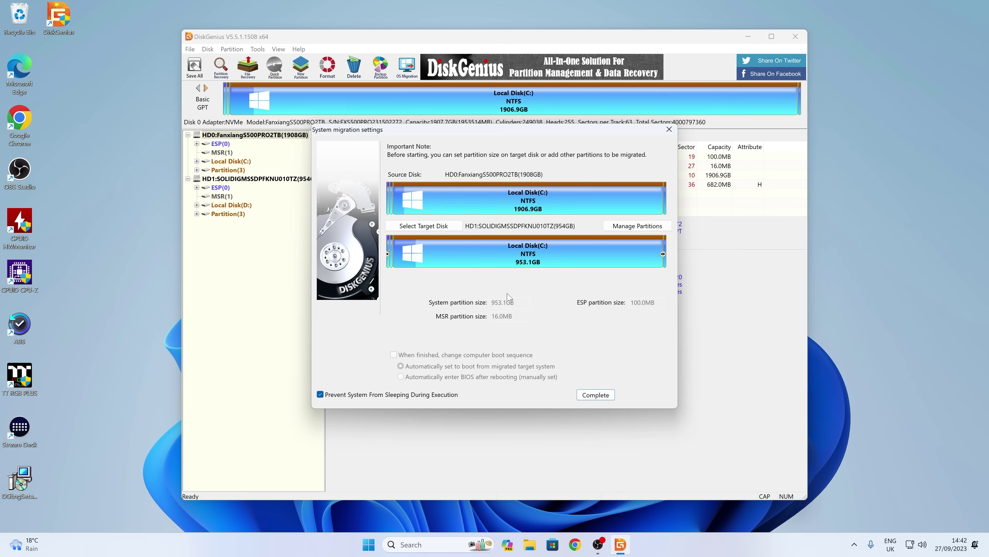
pyautogui.click(591, 396)
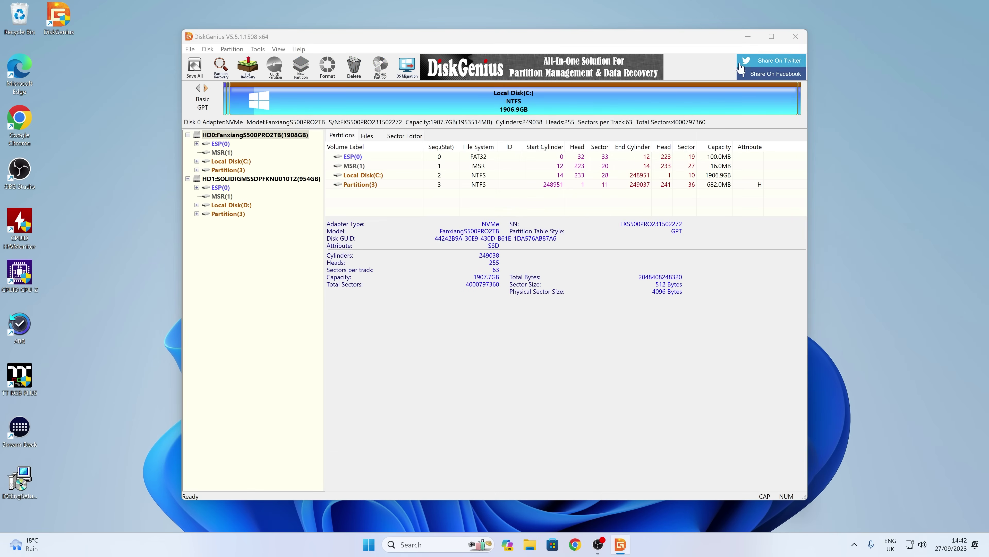
pyautogui.click(795, 37)
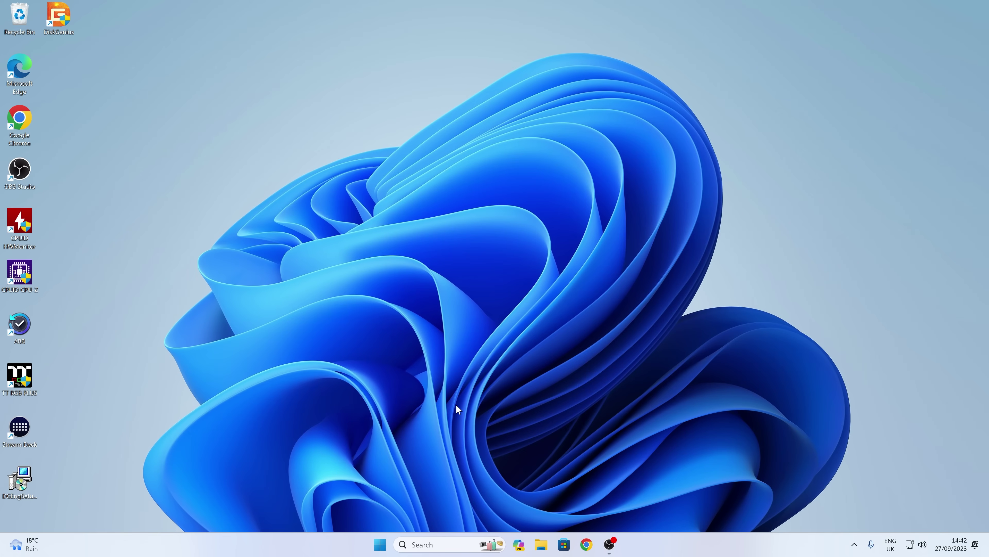
pyautogui.click(610, 545)
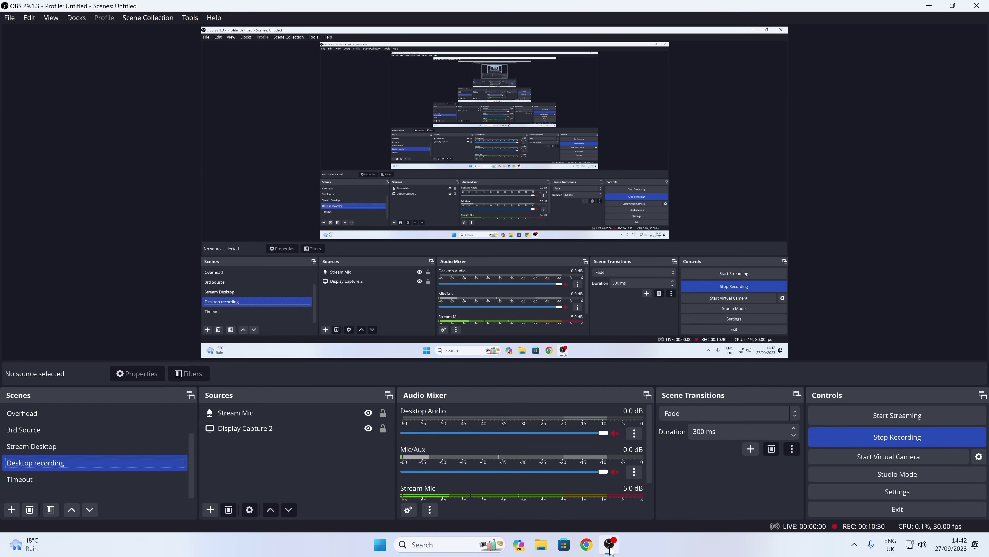